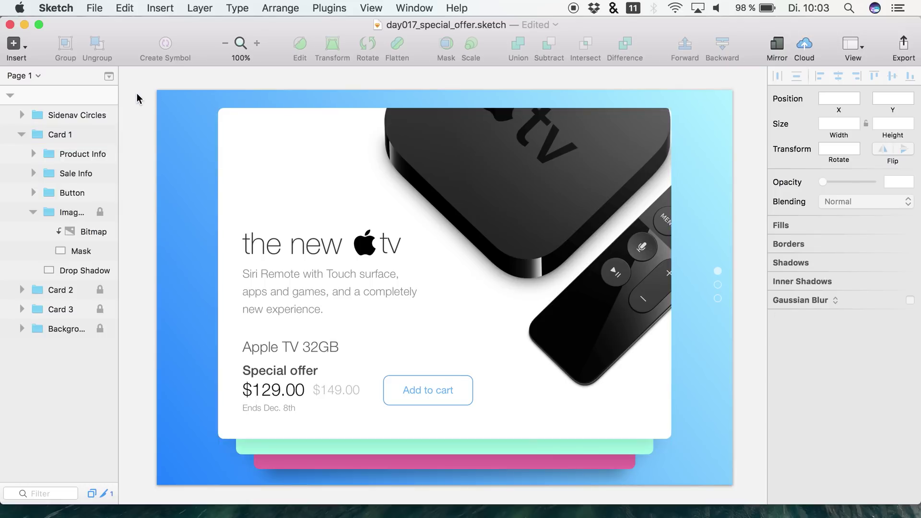
Step: Select the 'the new' text layer inside Card 1's Product Info > Headline group
{"action": "left_click", "coordinate": [271, 258]}
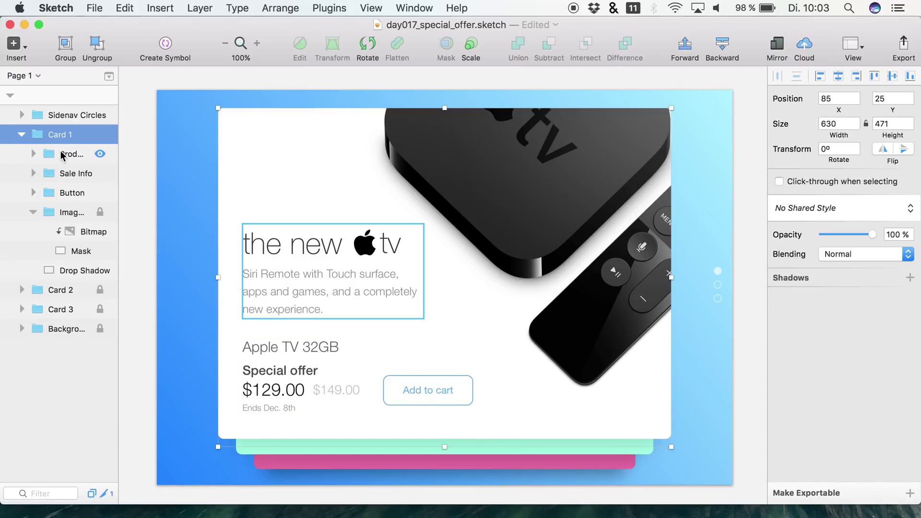
{"action": "left_click", "coordinate": [62, 154]}
{"action": "left_click", "coordinate": [33, 153]}
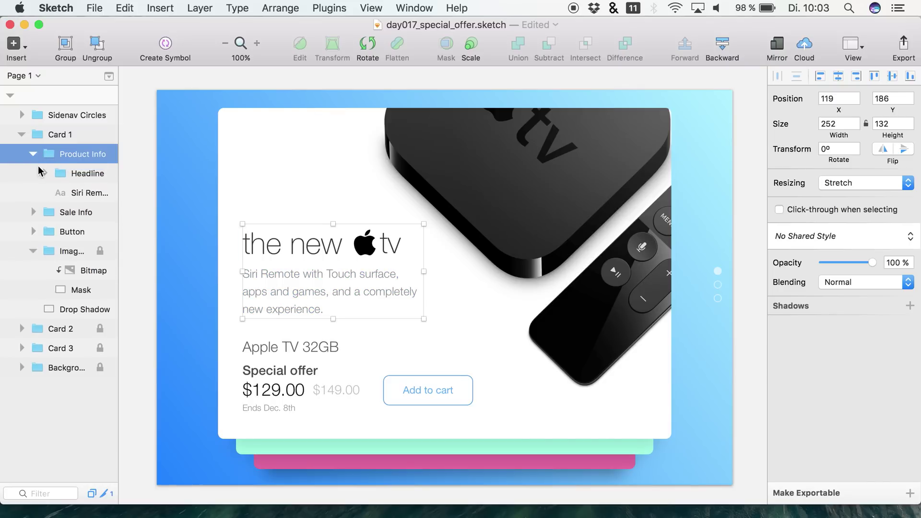
{"action": "left_click", "coordinate": [44, 173]}
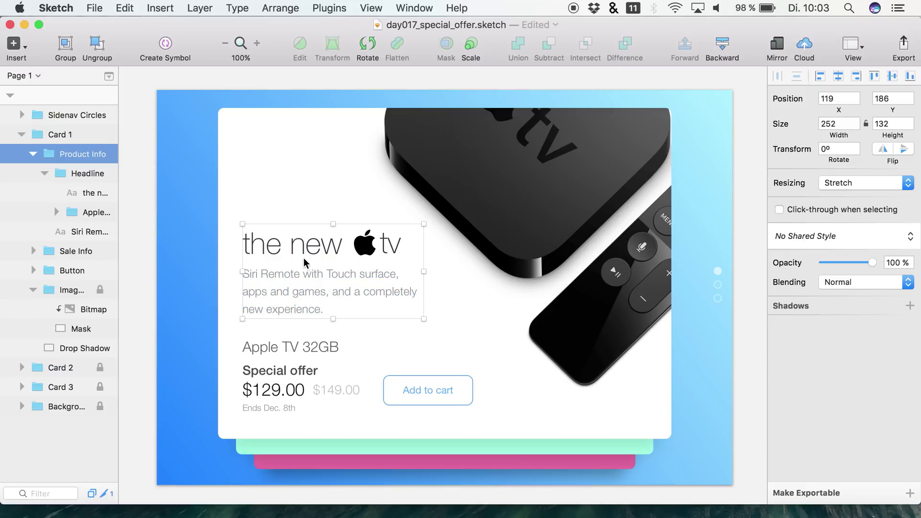
{"action": "left_click", "coordinate": [76, 194]}
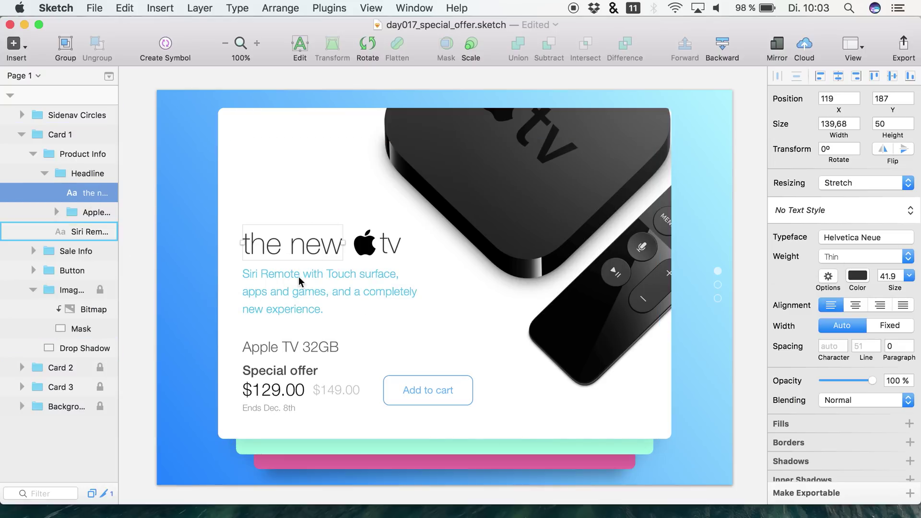
{"action": "key", "text": "t"}
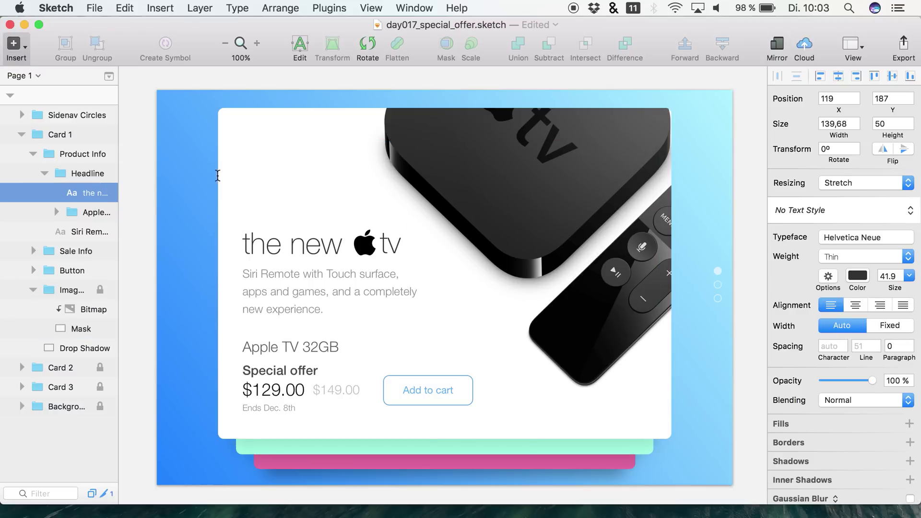
{"action": "key", "text": "Escape"}
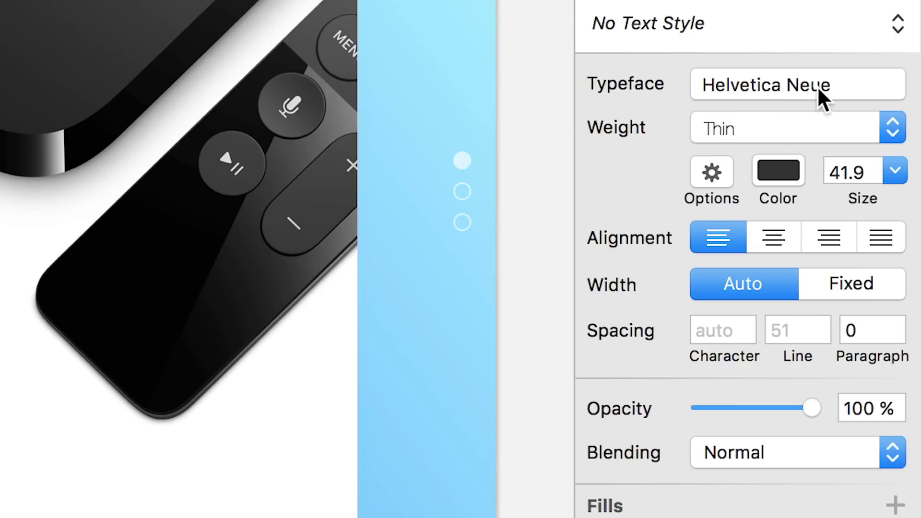
{"action": "left_click", "coordinate": [710, 174]}
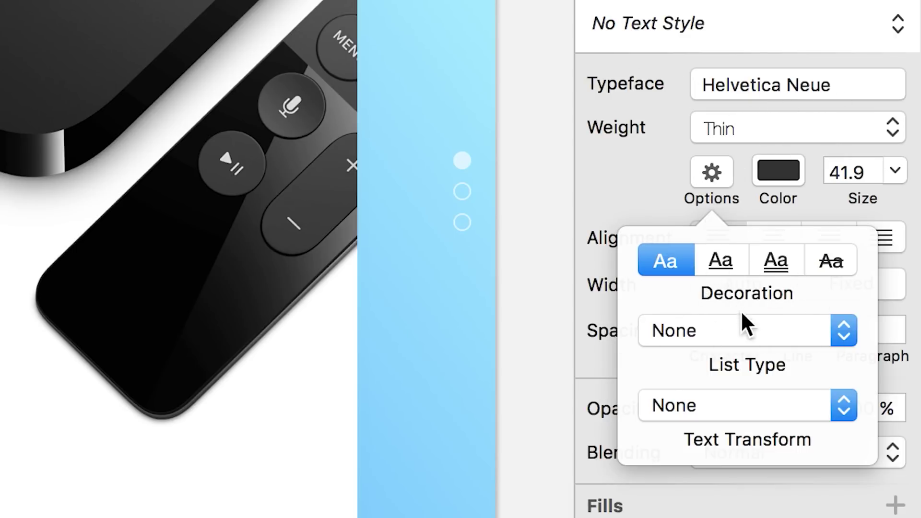
{"action": "left_click", "coordinate": [700, 322]}
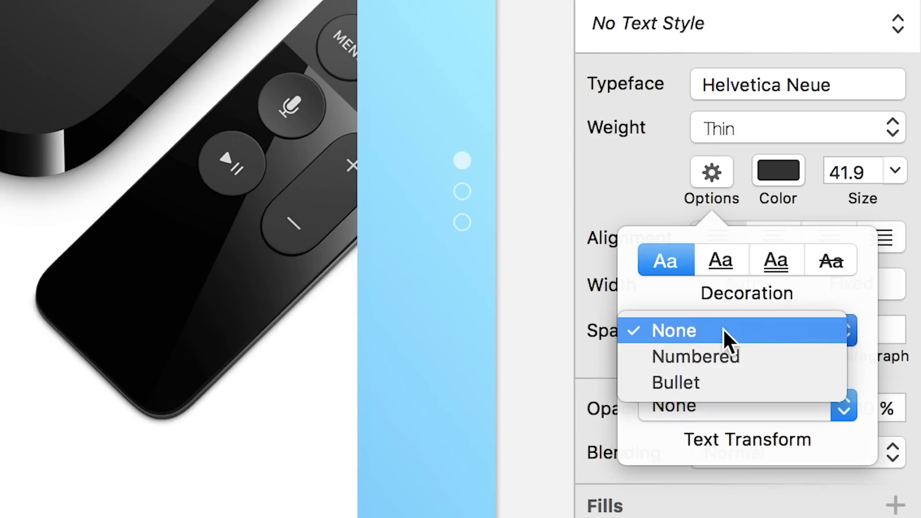
{"action": "left_click", "coordinate": [703, 306]}
{"action": "left_click", "coordinate": [747, 404]}
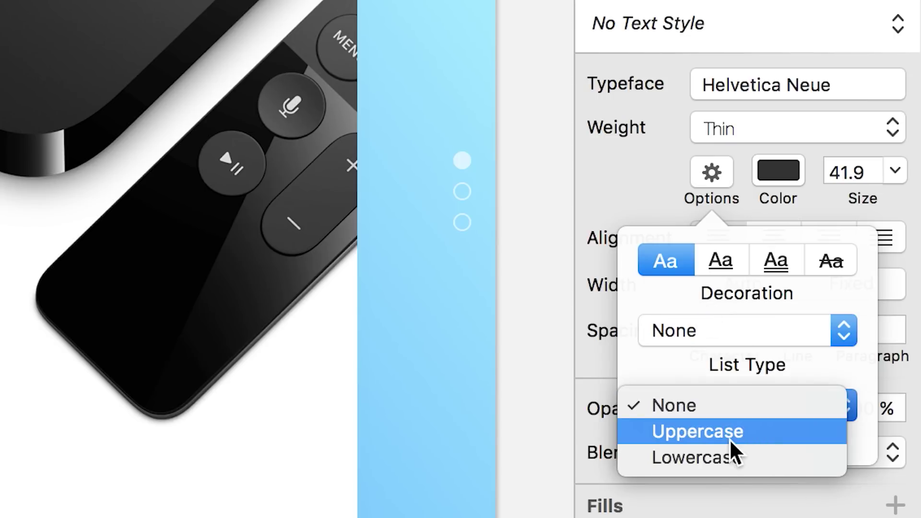
{"action": "left_click", "coordinate": [712, 190]}
{"action": "left_click", "coordinate": [717, 172]}
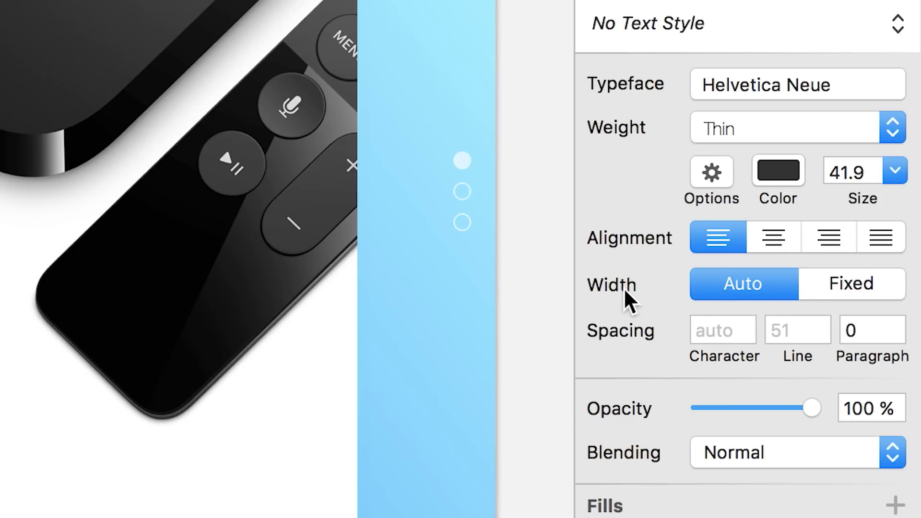
Step: Raise the 'the new' headline's character spacing to 0.4
{"action": "mouse_move", "coordinate": [739, 338]}
{"action": "left_click_drag", "start_coordinate": [690, 356], "coordinate": [711, 354]}
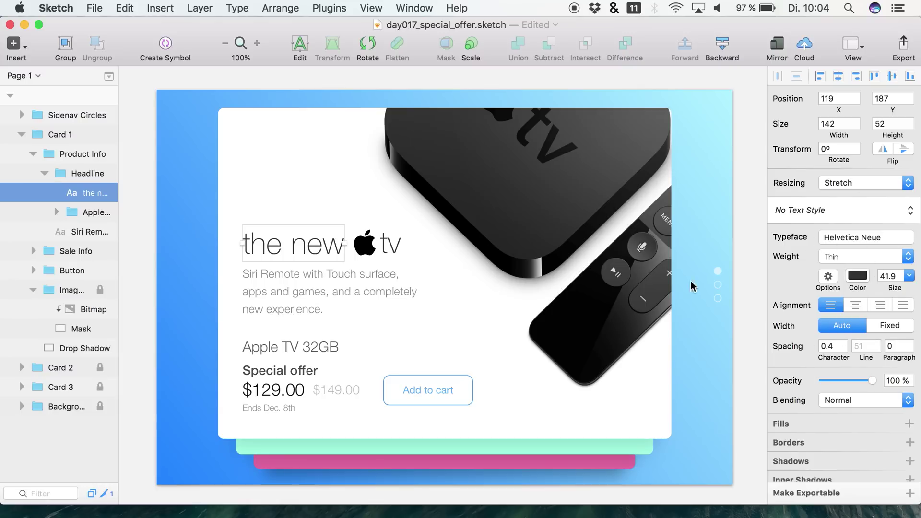
{"action": "left_click", "coordinate": [238, 11]}
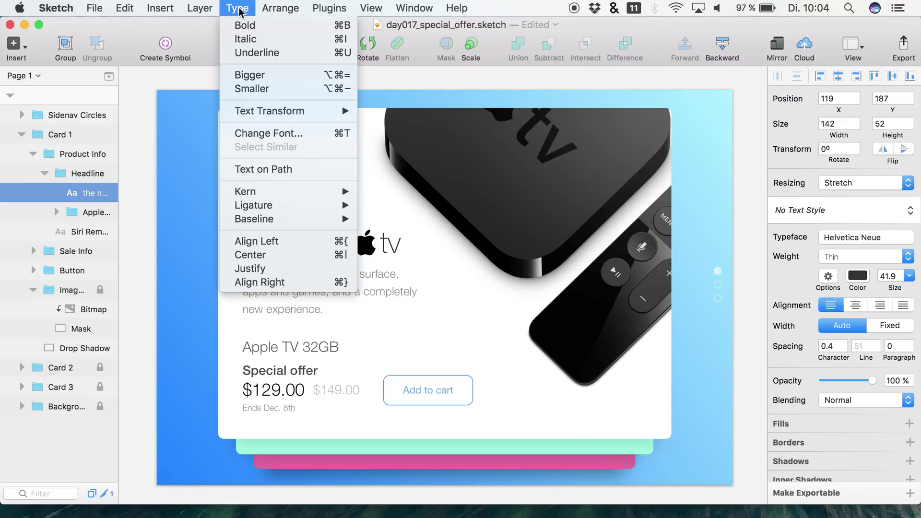
{"action": "left_click", "coordinate": [238, 11]}
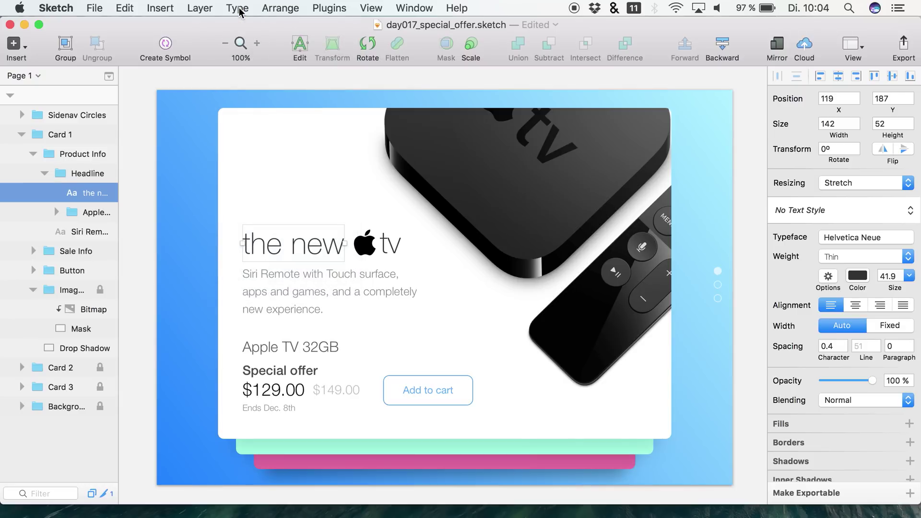
{"action": "left_click", "coordinate": [238, 10]}
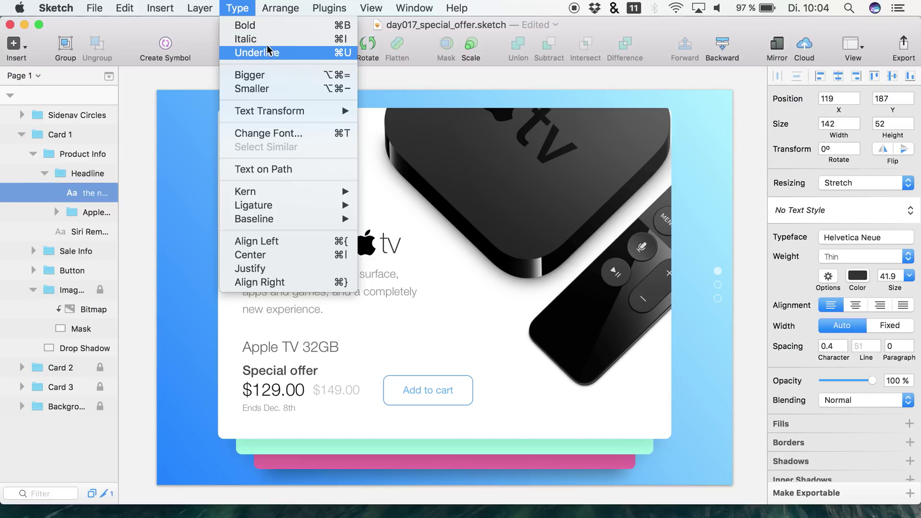
{"action": "left_click", "coordinate": [277, 52]}
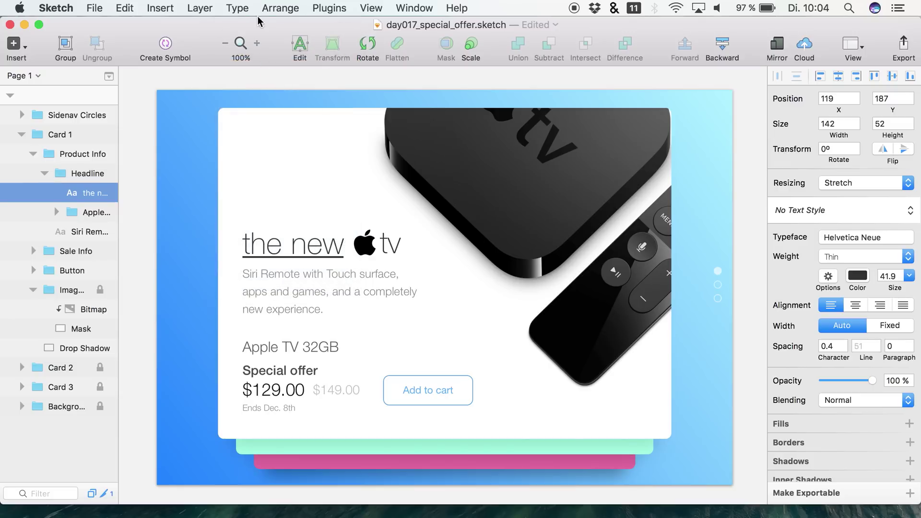
{"action": "left_click", "coordinate": [242, 7]}
{"action": "key", "text": "Escape"}
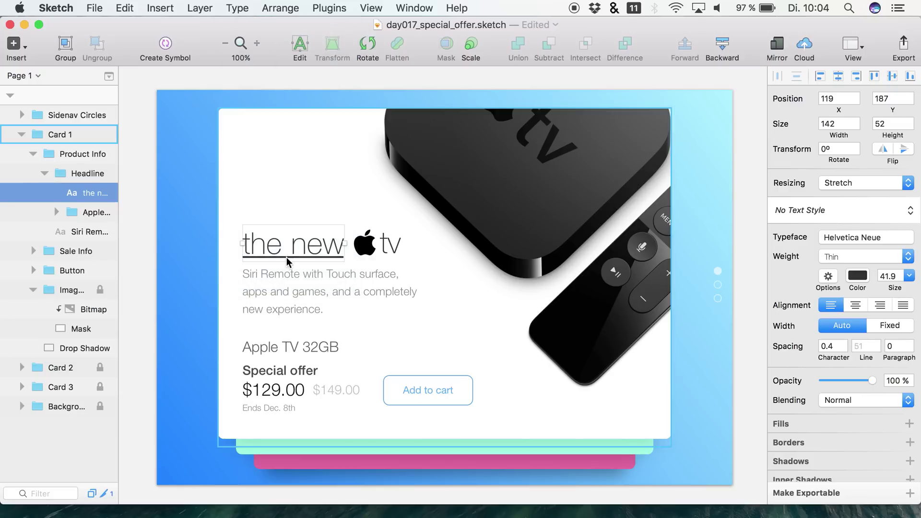
{"action": "left_click", "coordinate": [242, 7]}
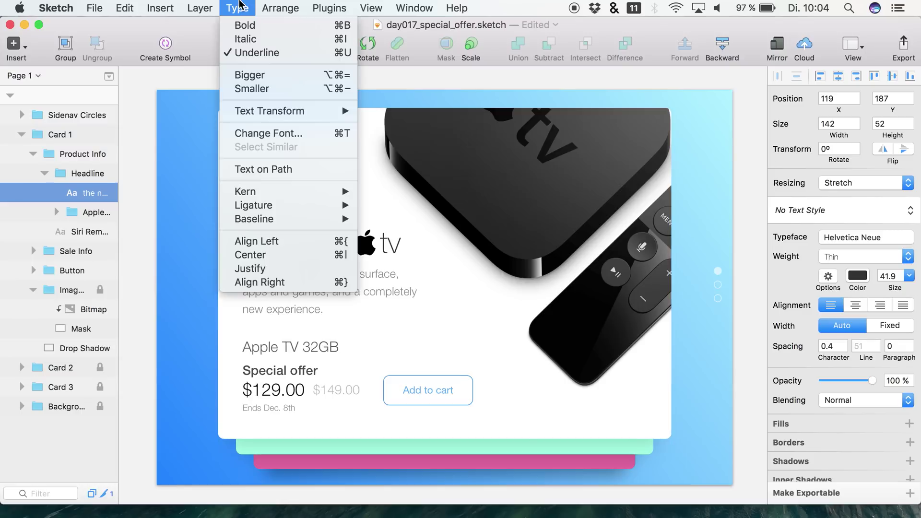
{"action": "left_click", "coordinate": [246, 52]}
{"action": "left_click", "coordinate": [242, 6]}
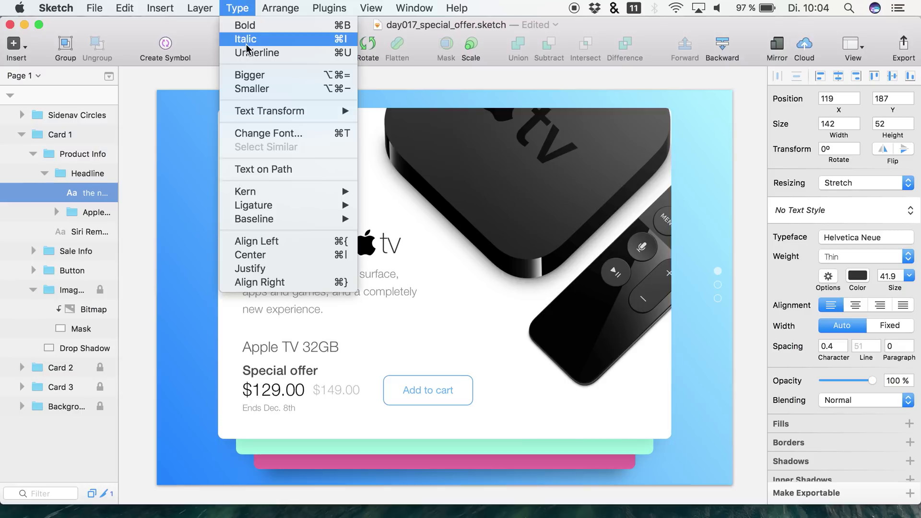
{"action": "left_click", "coordinate": [254, 75]}
{"action": "left_click", "coordinate": [236, 8]}
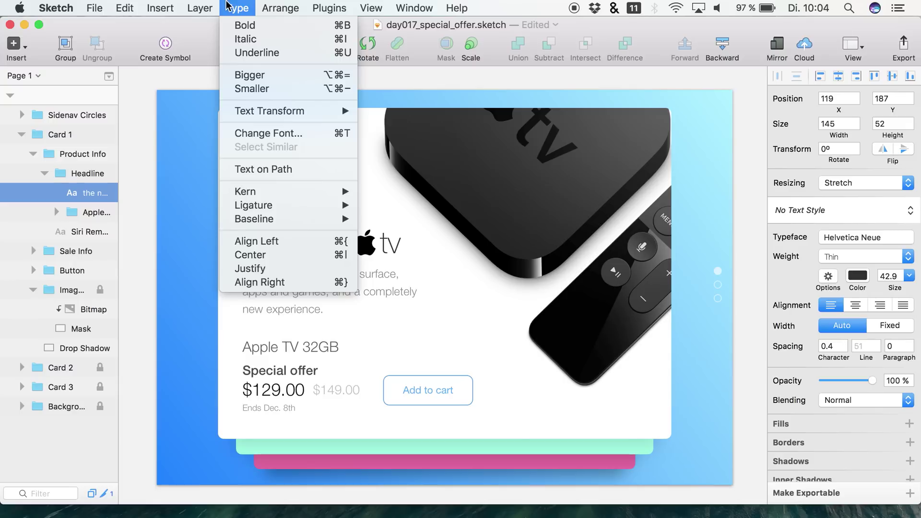
{"action": "left_click", "coordinate": [254, 86]}
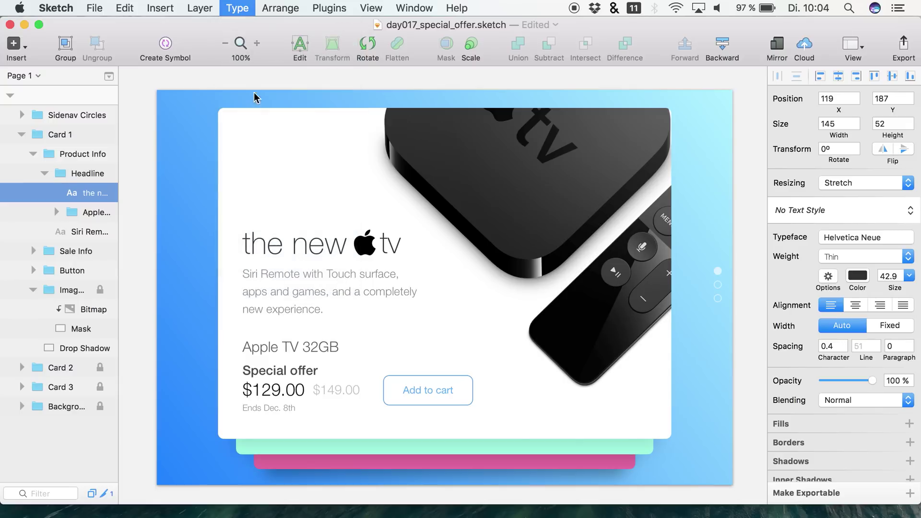
{"action": "left_click", "coordinate": [249, 7]}
Step: Apply Type > Text on Path to the 'the new' headline, then deselect it
{"action": "mouse_move", "coordinate": [275, 115]}
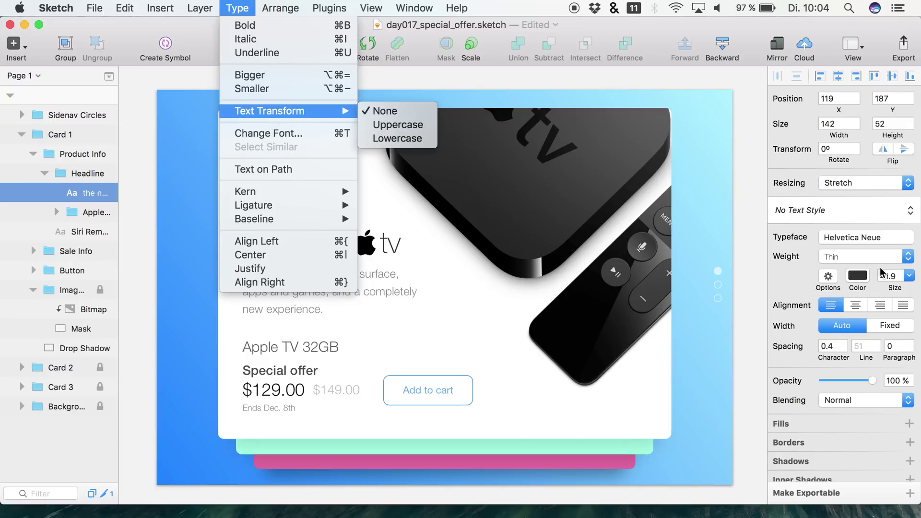
{"action": "left_click", "coordinate": [844, 283]}
{"action": "left_click", "coordinate": [828, 278]}
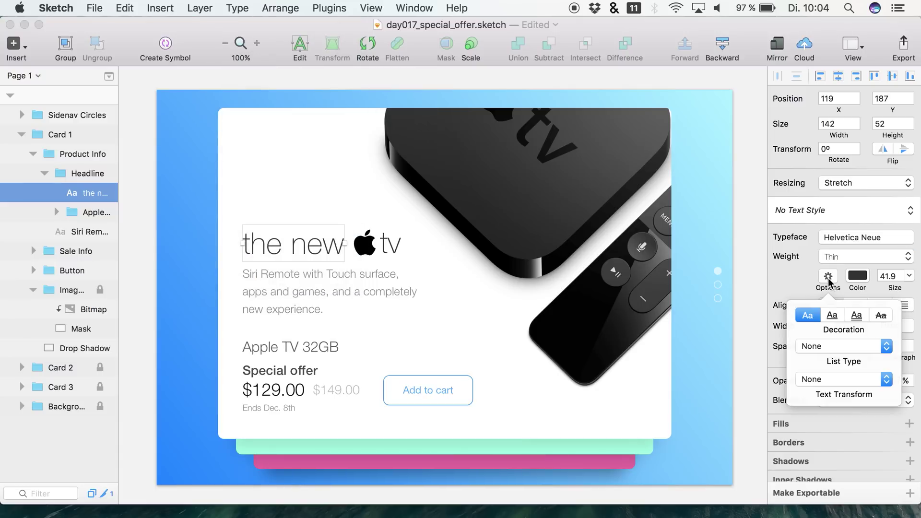
{"action": "left_click", "coordinate": [836, 380]}
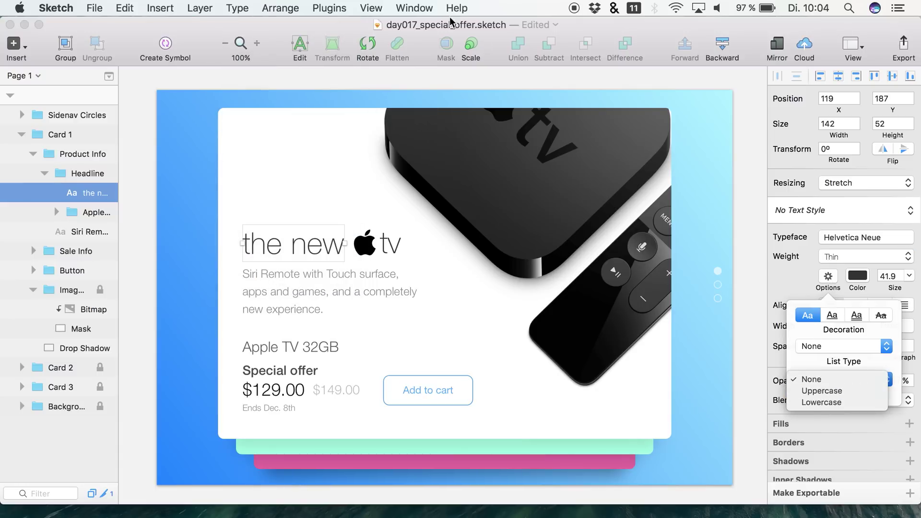
{"action": "left_click", "coordinate": [237, 8]}
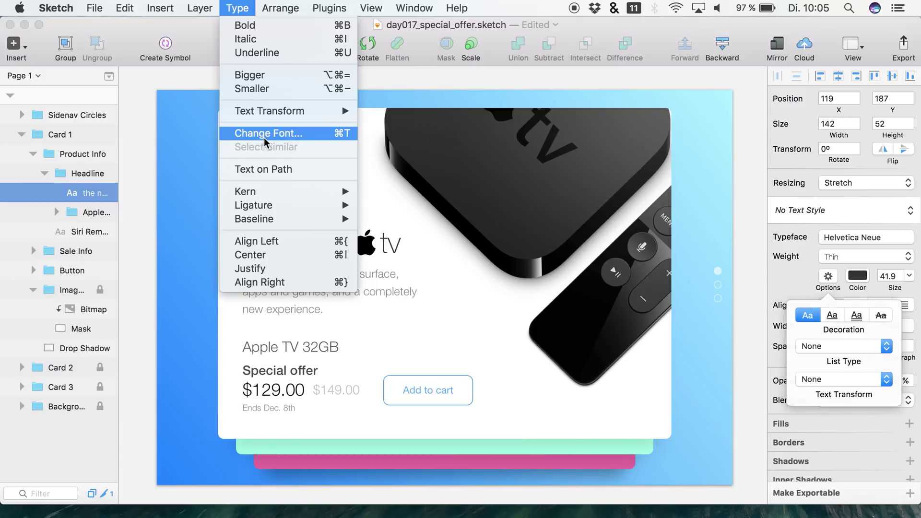
{"action": "left_click", "coordinate": [288, 174]}
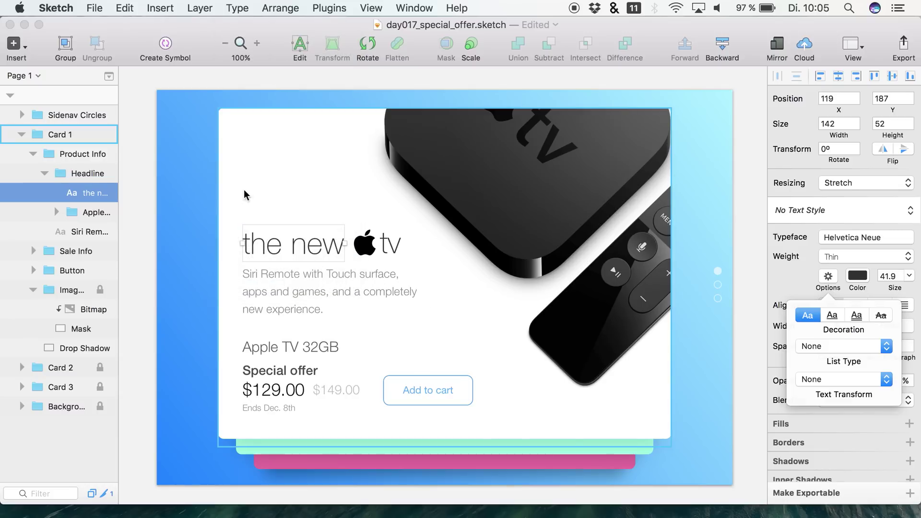
{"action": "left_click", "coordinate": [53, 96]}
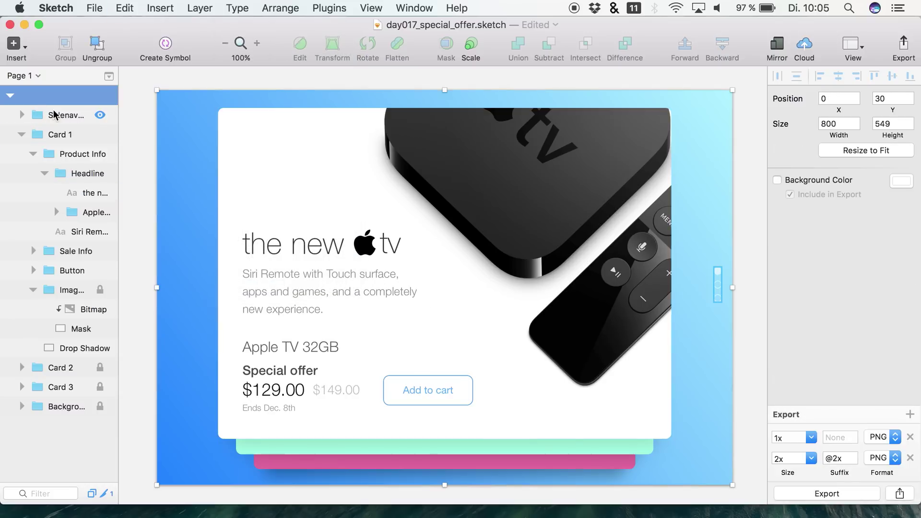
Step: Paste a copy of the 'the new' text and place it at the card's top-left
{"action": "left_click", "coordinate": [52, 115]}
{"action": "key", "text": "super+v"}
{"action": "left_click_drag", "start_coordinate": [298, 239], "coordinate": [459, 405]}
{"action": "left_click_drag", "start_coordinate": [283, 157], "coordinate": [257, 144]}
Step: Draw a 347 × 347 circle on empty canvas beside the artboard
{"action": "scroll", "coordinate": [257, 140], "scroll_direction": "down", "scroll_amount": 3}
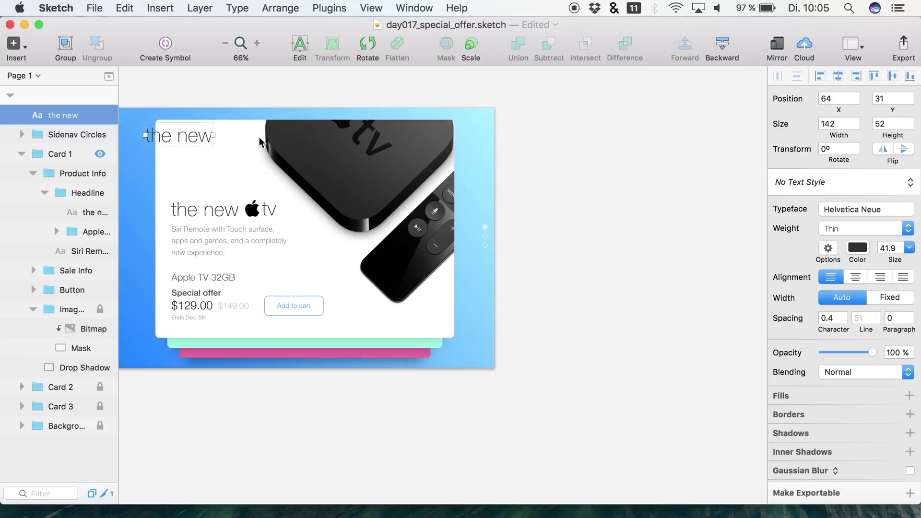
{"action": "scroll", "coordinate": [259, 142], "scroll_direction": "right", "scroll_amount": 2}
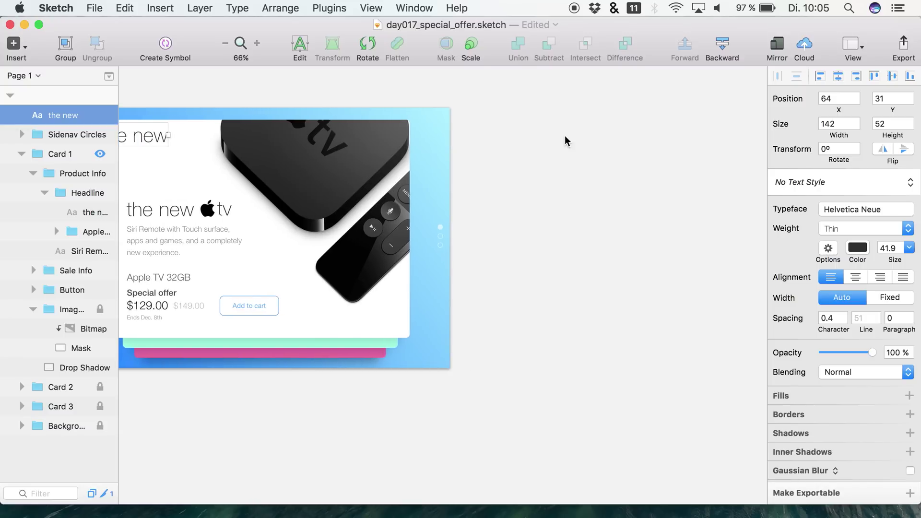
{"action": "key", "text": "o"}
{"action": "left_click_drag", "start_coordinate": [518, 164], "coordinate": [682, 333]}
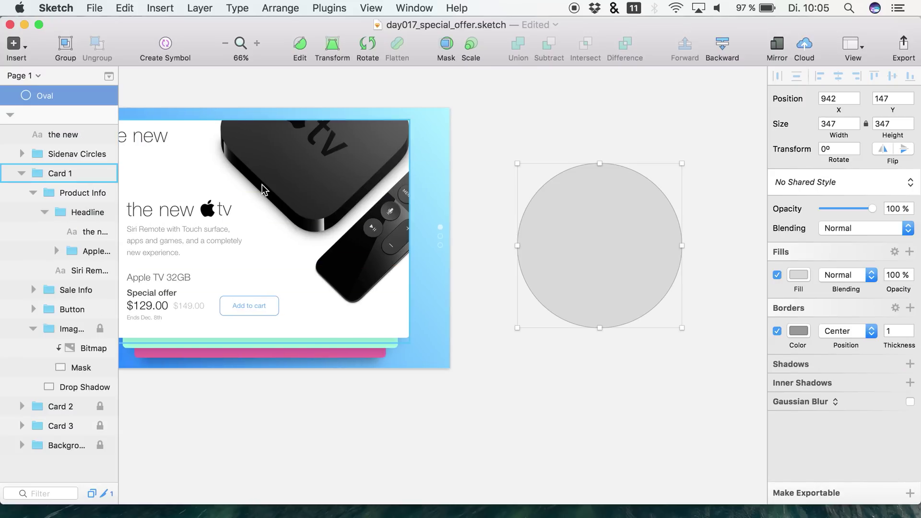
Step: Move the 'the new' layer above Oval and set its X position to 1000
{"action": "left_click", "coordinate": [66, 137]}
{"action": "left_click_drag", "start_coordinate": [66, 136], "coordinate": [57, 98]}
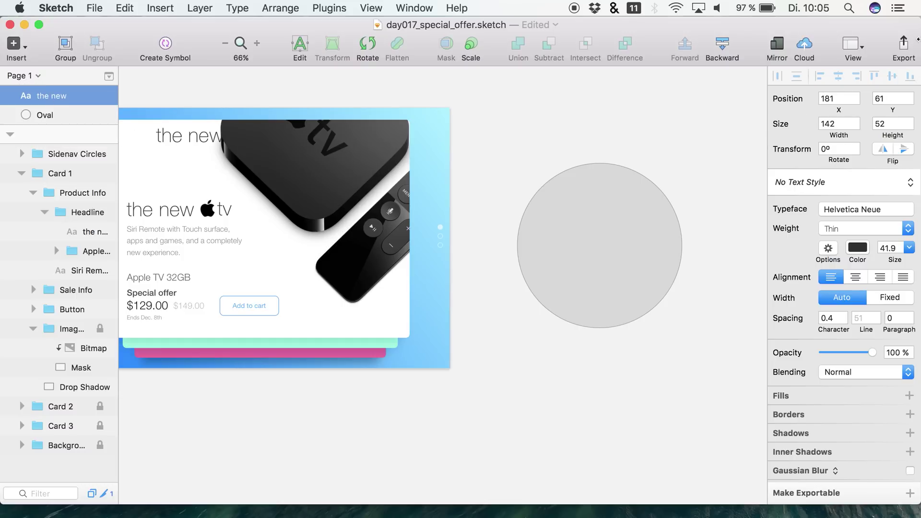
{"action": "left_click", "coordinate": [830, 98]}
{"action": "type", "text": "500"}
{"action": "key", "text": "Return"}
{"action": "type", "text": "1000"}
{"action": "key", "text": "Return"}
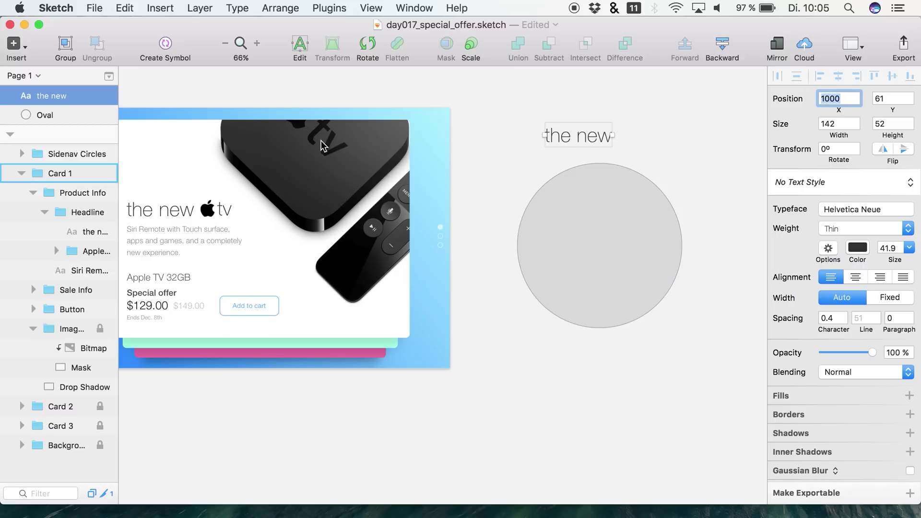
{"action": "left_click", "coordinate": [280, 8]}
{"action": "mouse_move", "coordinate": [236, 8]}
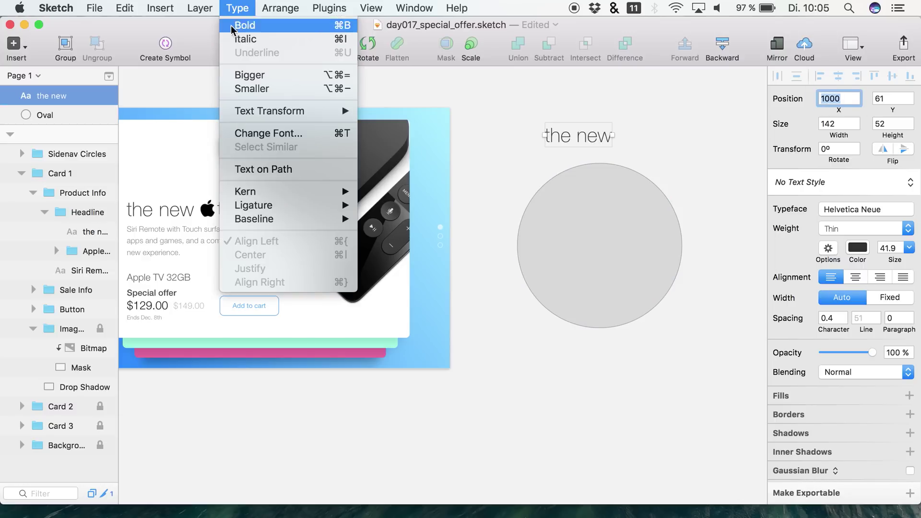
Step: Make the 'the new' text follow the circle's outline along its lower-left edge
{"action": "left_click", "coordinate": [250, 169]}
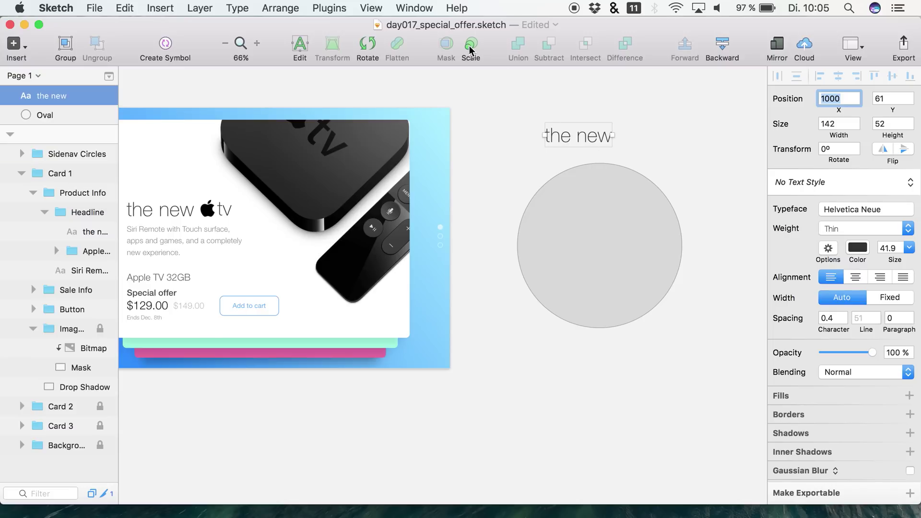
{"action": "left_click_drag", "start_coordinate": [581, 137], "coordinate": [682, 185]}
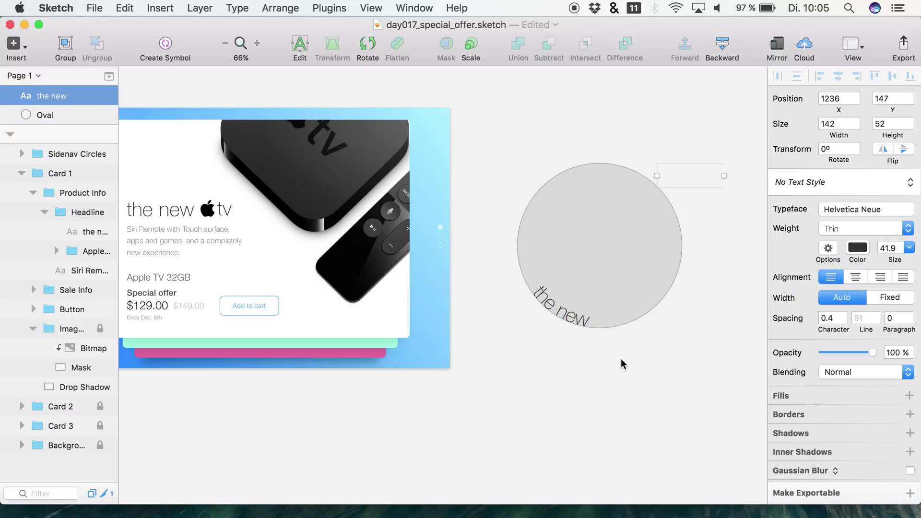
Step: Drag the curved 'the new' text toward the circle's upper-left edge, to X 1136, Y 253
{"action": "scroll", "coordinate": [620, 365], "scroll_direction": "up", "scroll_amount": 3}
{"action": "scroll", "coordinate": [620, 364], "scroll_direction": "up", "scroll_amount": 3}
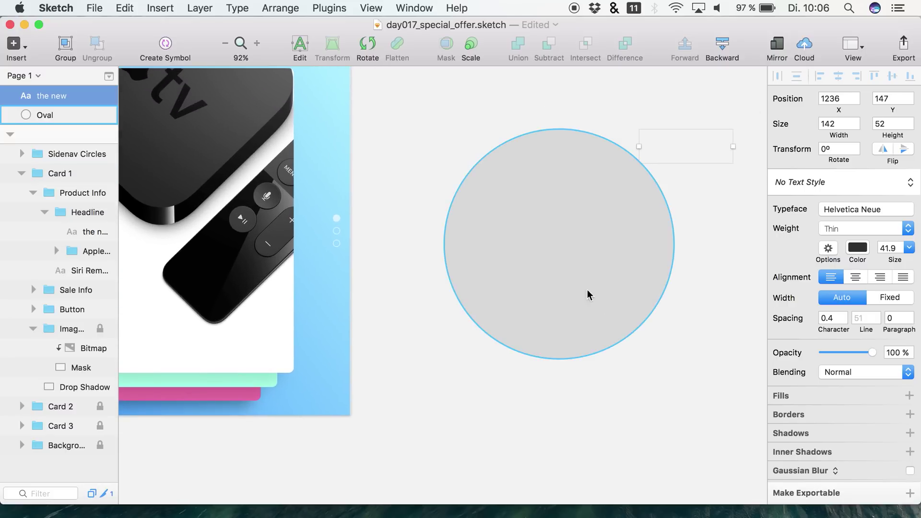
{"action": "left_click", "coordinate": [57, 98]}
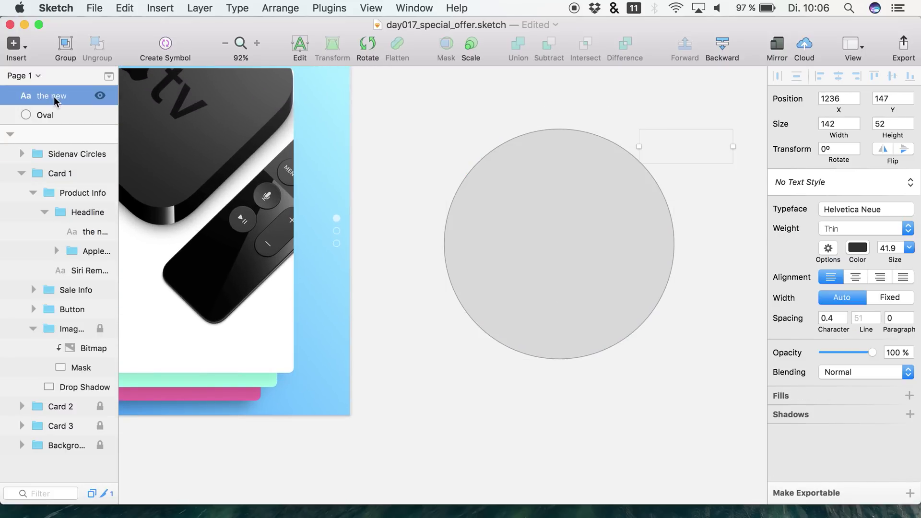
{"action": "mouse_move", "coordinate": [688, 150]}
{"action": "left_mouse_down"}
{"action": "mouse_move", "coordinate": [628, 135]}
{"action": "mouse_move", "coordinate": [575, 168]}
{"action": "mouse_move", "coordinate": [577, 160]}
{"action": "mouse_move", "coordinate": [665, 146]}
{"action": "mouse_move", "coordinate": [650, 181]}
{"action": "mouse_move", "coordinate": [662, 179]}
{"action": "mouse_move", "coordinate": [696, 131]}
{"action": "mouse_move", "coordinate": [680, 148]}
{"action": "left_mouse_up"}
{"action": "left_click", "coordinate": [257, 44]}
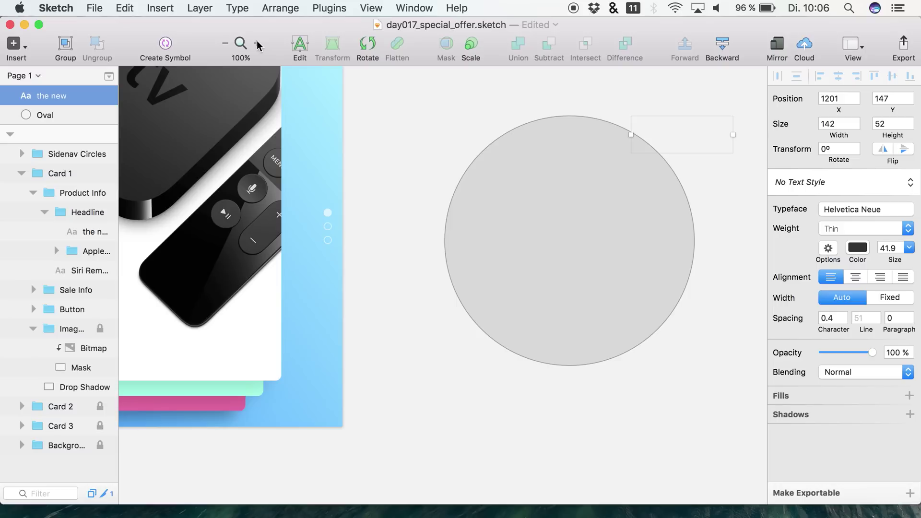
{"action": "left_click_drag", "start_coordinate": [676, 138], "coordinate": [648, 203]}
{"action": "left_click", "coordinate": [254, 44]}
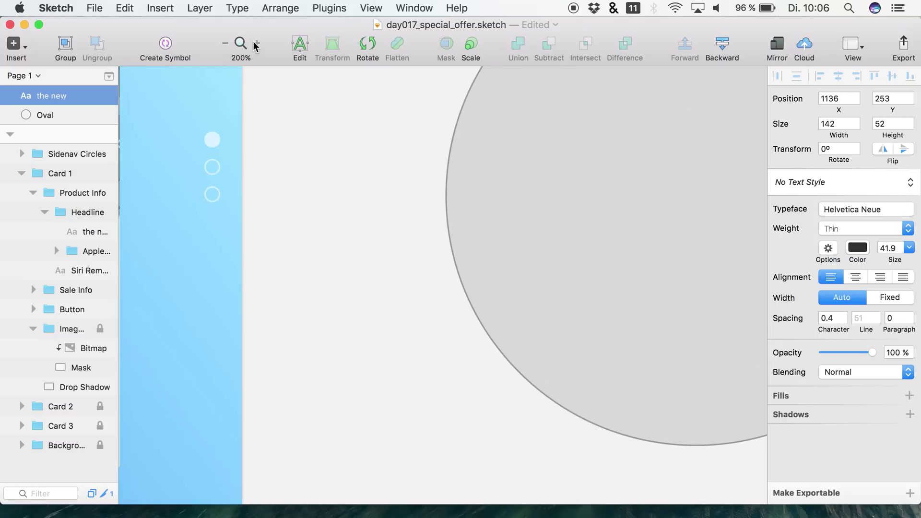
{"action": "left_click", "coordinate": [225, 43]}
{"action": "left_click", "coordinate": [225, 43]}
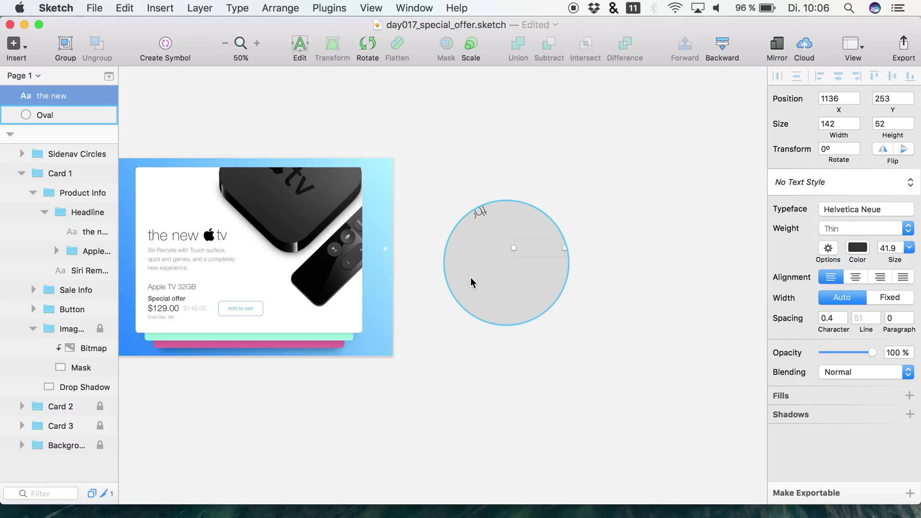
Step: Nudge the curved 'the new' text around the circle onto its right edge, X 1016
{"action": "left_click", "coordinate": [255, 43]}
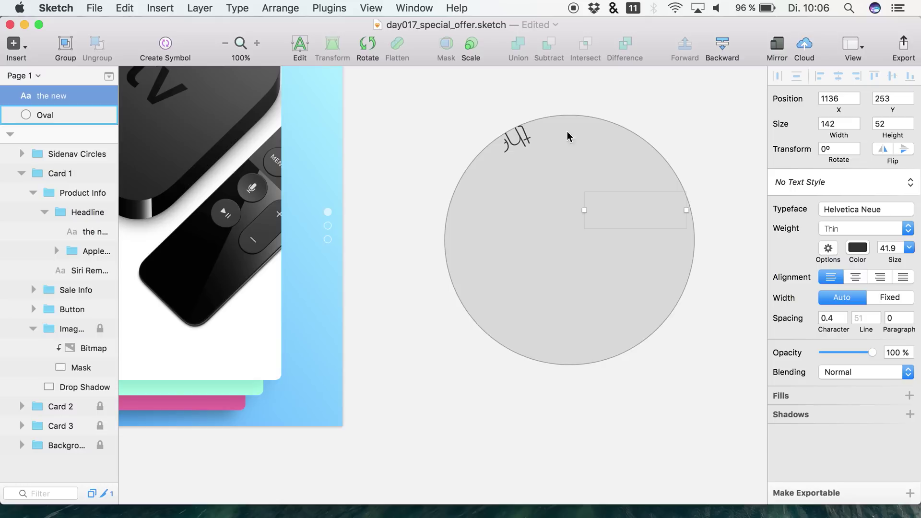
{"action": "key", "text": "shift+Left"}
{"action": "key", "text": "shift+Left"}
{"action": "key", "text": "shift+Left"}
{"action": "key", "text": "shift+Left"}
{"action": "key", "text": "shift+Right"}
{"action": "key", "text": "shift+Right"}
{"action": "key", "text": "shift+Right"}
{"action": "key", "text": "shift+Right"}
{"action": "key", "text": "shift+Right"}
{"action": "key", "text": "shift+Left"}
{"action": "key", "text": "shift+Left"}
{"action": "key", "text": "shift+Left"}
{"action": "key", "text": "shift+Left"}
{"action": "key", "text": "shift+Left"}
{"action": "key", "text": "shift+Left"}
{"action": "key", "text": "shift+Left"}
{"action": "key", "text": "shift+Left"}
{"action": "key", "text": "shift+Left"}
{"action": "key", "text": "shift+Left"}
{"action": "key", "text": "shift+Left"}
{"action": "key", "text": "shift+Left"}
{"action": "key", "text": "shift+Left"}
{"action": "key", "text": "shift+Left"}
{"action": "key", "text": "shift+Left"}
{"action": "key", "text": "shift+Left"}
{"action": "key", "text": "shift+Left"}
{"action": "key", "text": "shift+Left"}
{"action": "key", "text": "shift+Left"}
{"action": "key", "text": "shift+Left"}
{"action": "key", "text": "shift+Left"}
{"action": "key", "text": "shift+Left"}
{"action": "key", "text": "shift+Left"}
{"action": "key", "text": "shift+Left"}
{"action": "key", "text": "shift+Right"}
{"action": "key", "text": "shift+Right"}
{"action": "key", "text": "shift+Right"}
{"action": "key", "text": "shift+Right"}
{"action": "key", "text": "shift+Left"}
{"action": "key", "text": "shift+Left"}
{"action": "key", "text": "shift+Left"}
{"action": "key", "text": "shift+Left"}
{"action": "key", "text": "shift+Left"}
{"action": "key", "text": "shift+Left"}
{"action": "key", "text": "shift+Right"}
{"action": "key", "text": "shift+Right"}
{"action": "key", "text": "shift+Right"}
{"action": "key", "text": "shift+Right"}
{"action": "key", "text": "shift+Right"}
{"action": "key", "text": "shift+Right"}
{"action": "key", "text": "shift+Right"}
{"action": "key", "text": "shift+Right"}
{"action": "key", "text": "shift+Right"}
{"action": "key", "text": "shift+Right"}
{"action": "key", "text": "shift+Right"}
{"action": "key", "text": "shift+Right"}
{"action": "key", "text": "shift+Right"}
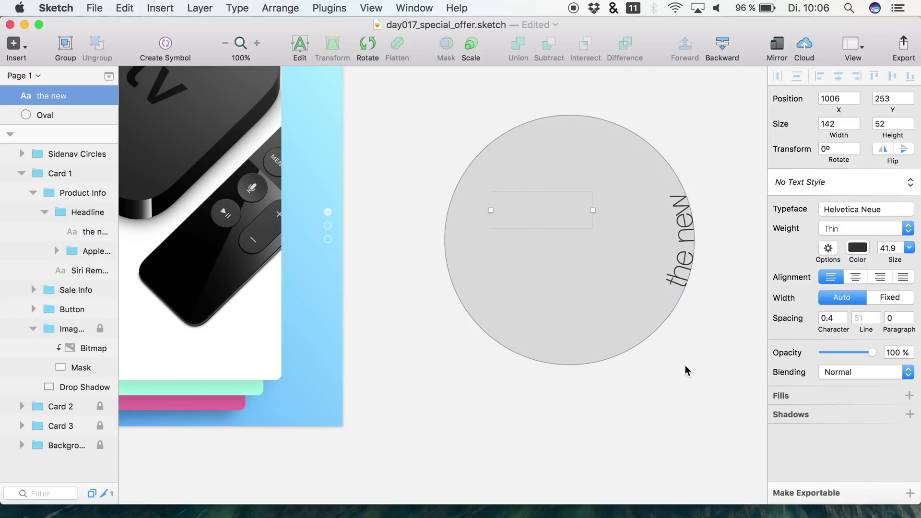
{"action": "key", "text": "shift+Left"}
{"action": "key", "text": "shift+Left"}
{"action": "key", "text": "shift+Left"}
{"action": "key", "text": "shift+Left"}
{"action": "key", "text": "shift+Left"}
{"action": "key", "text": "shift+Left"}
{"action": "key", "text": "shift+Left"}
{"action": "key", "text": "shift+Left"}
{"action": "key", "text": "shift+Left"}
{"action": "key", "text": "shift+Left"}
{"action": "key", "text": "shift+Left"}
{"action": "key", "text": "shift+Left"}
{"action": "key", "text": "shift+Left"}
{"action": "key", "text": "shift+Left"}
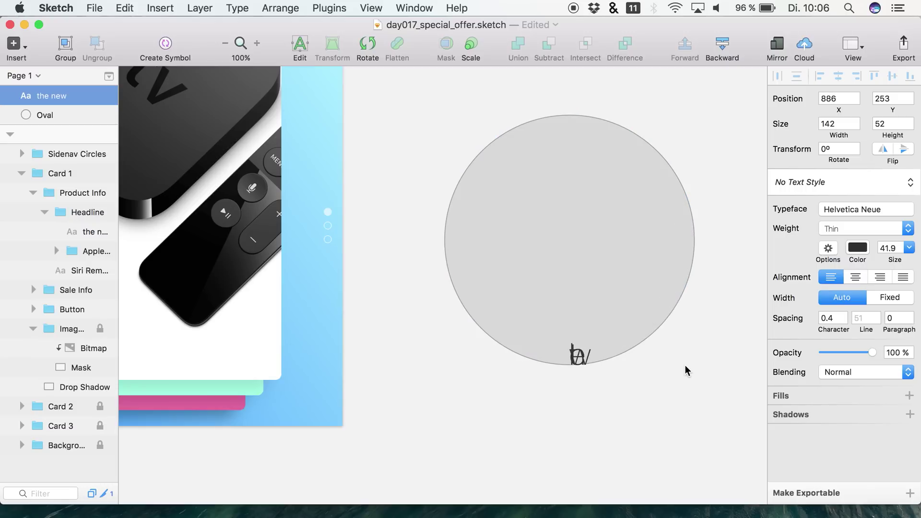
{"action": "key", "text": "shift+Right"}
{"action": "key", "text": "shift+Right"}
{"action": "key", "text": "shift+Right"}
{"action": "key", "text": "shift+Right"}
{"action": "key", "text": "shift+Right"}
{"action": "key", "text": "shift+Right"}
{"action": "key", "text": "shift+Right"}
{"action": "key", "text": "shift+Right"}
{"action": "key", "text": "shift+Right"}
{"action": "key", "text": "shift+Right"}
{"action": "key", "text": "shift+Right"}
{"action": "key", "text": "shift+Right"}
{"action": "key", "text": "shift+Right"}
{"action": "key", "text": "shift+Right"}
{"action": "key", "text": "shift+Right"}
{"action": "key", "text": "shift+Left"}
{"action": "key", "text": "shift+Left"}
{"action": "key", "text": "shift+Left"}
{"action": "key", "text": "shift+Left"}
{"action": "key", "text": "shift+Left"}
{"action": "key", "text": "shift+Left"}
Step: Group the text with Oval and rotate the group -270° so 'the new' arcs along the bottom
{"action": "left_click", "coordinate": [36, 117], "text": "shift"}
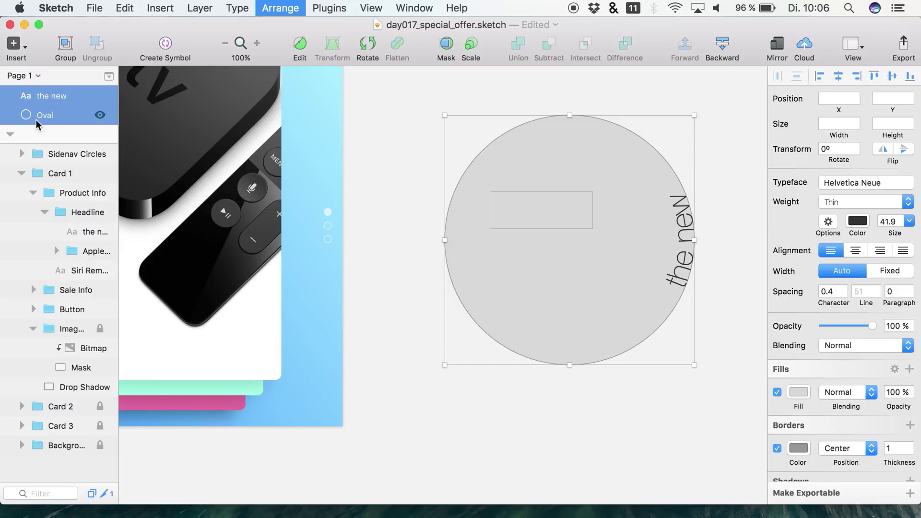
{"action": "key", "text": "super+g"}
{"action": "left_click", "coordinate": [367, 46]}
{"action": "left_click_drag", "start_coordinate": [447, 83], "coordinate": [727, 146]}
{"action": "left_click", "coordinate": [368, 45]}
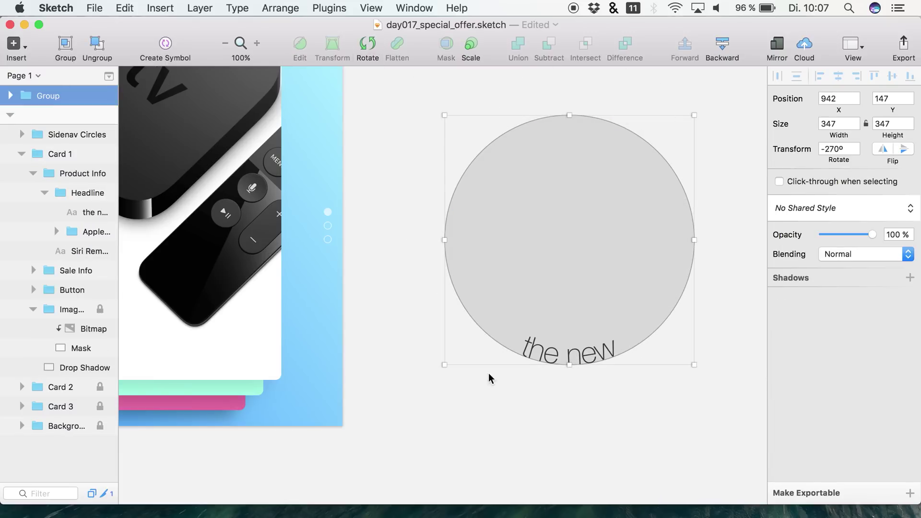
{"action": "left_click", "coordinate": [488, 396]}
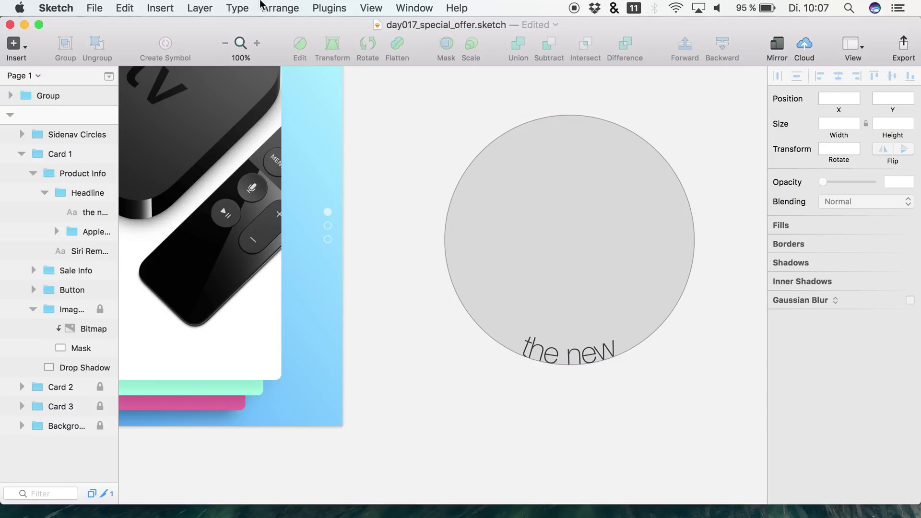
{"action": "left_click", "coordinate": [236, 6]}
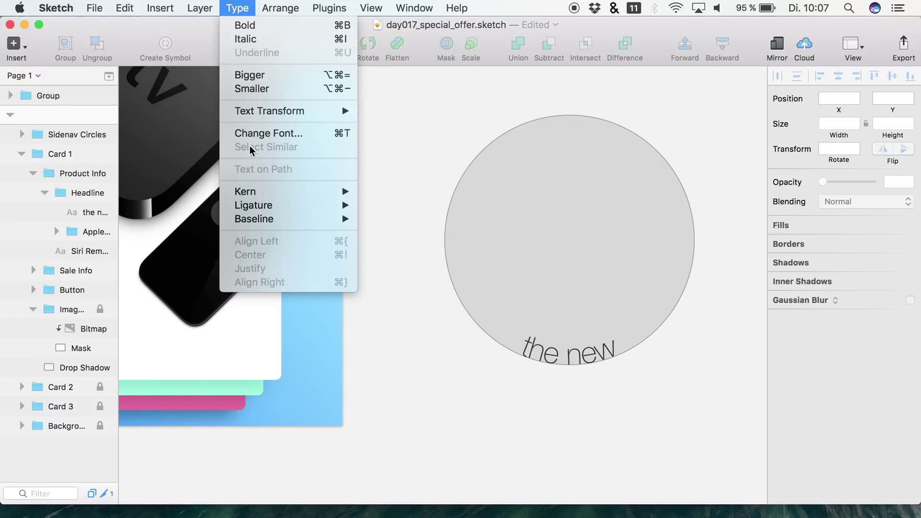
{"action": "mouse_move", "coordinate": [248, 190]}
{"action": "double_click", "coordinate": [536, 352]}
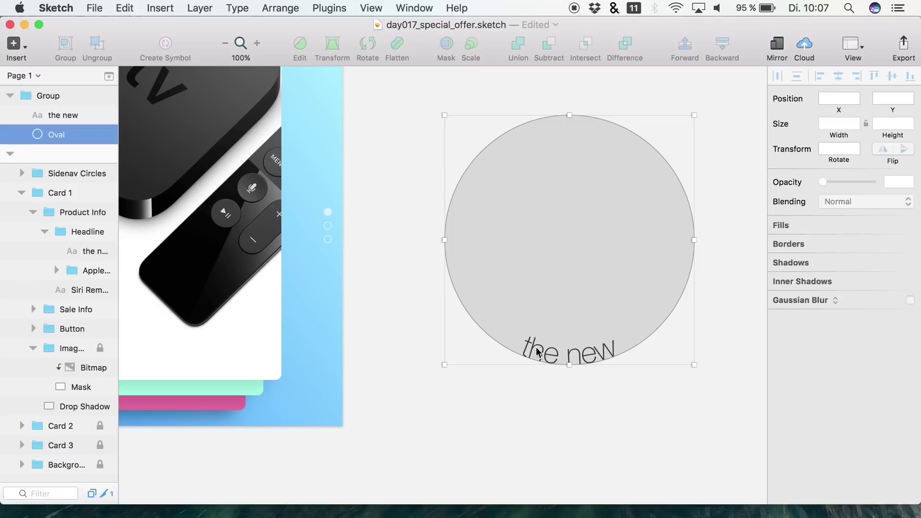
{"action": "double_click", "coordinate": [536, 353]}
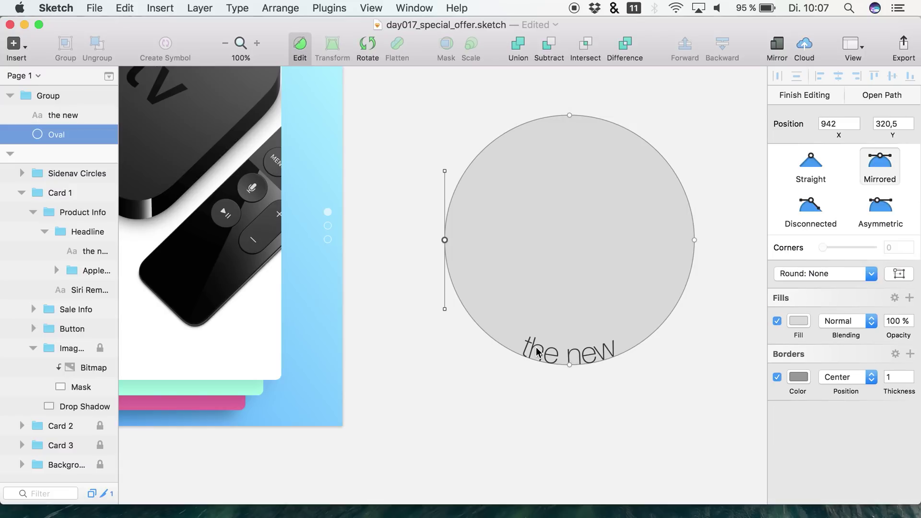
{"action": "left_click", "coordinate": [300, 46]}
{"action": "left_click", "coordinate": [72, 118]}
{"action": "left_click", "coordinate": [192, 7]}
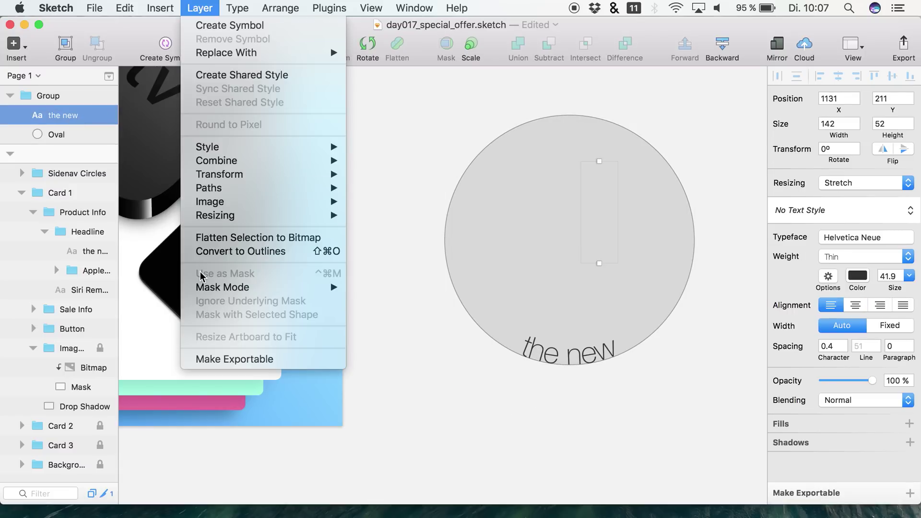
{"action": "mouse_move", "coordinate": [249, 221]}
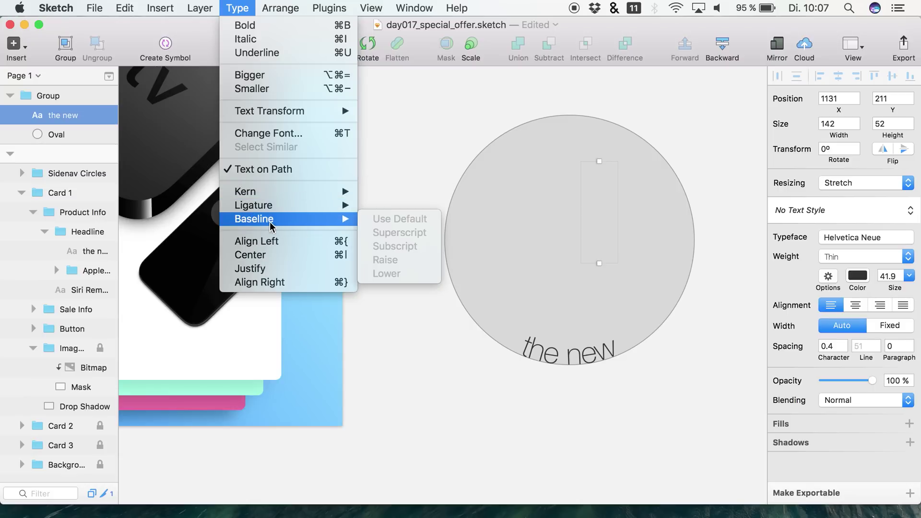
{"action": "mouse_move", "coordinate": [326, 207]}
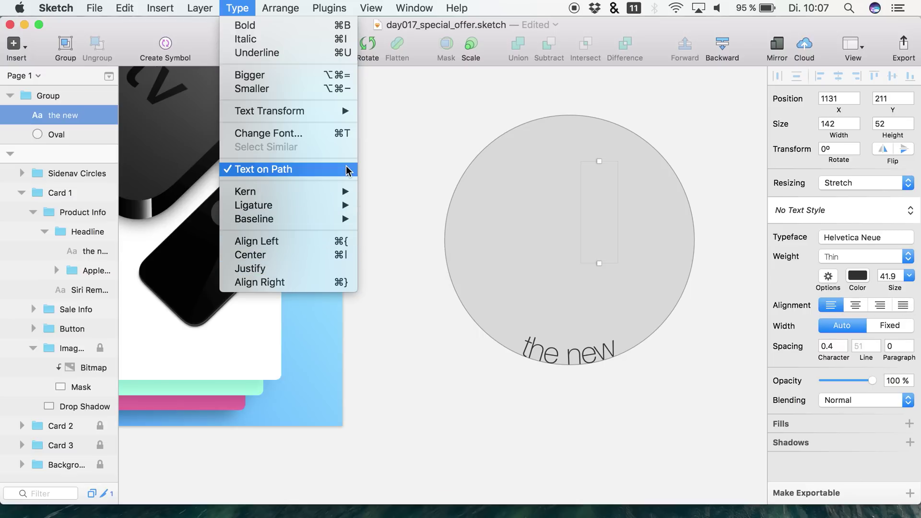
{"action": "mouse_move", "coordinate": [311, 113]}
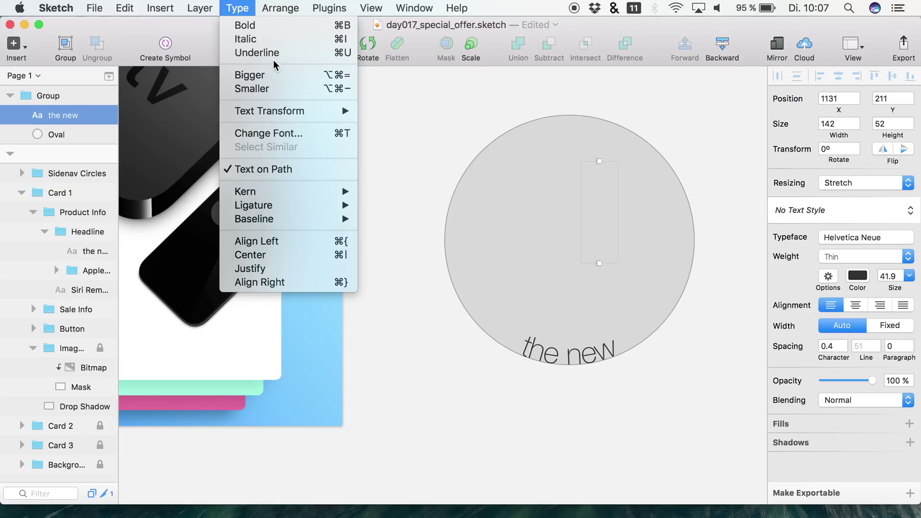
{"action": "mouse_move", "coordinate": [283, 110]}
{"action": "left_click", "coordinate": [242, 6]}
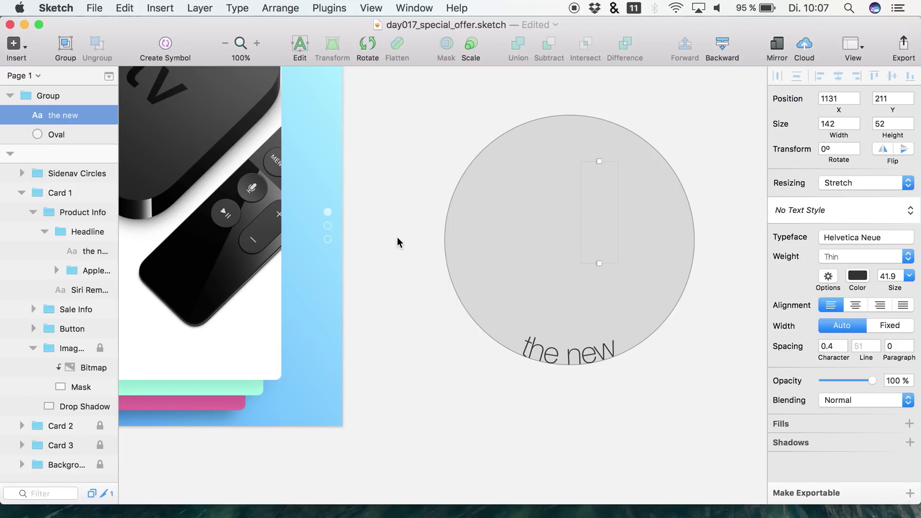
Step: Set the curved 'the new' text to Helvetica Neue Bold
{"action": "key", "text": "super+b"}
{"action": "key", "text": "super+b"}
{"action": "key", "text": "super+b"}
{"action": "key", "text": "super+b"}
{"action": "key", "text": "super+b"}
{"action": "key", "text": "super+b"}
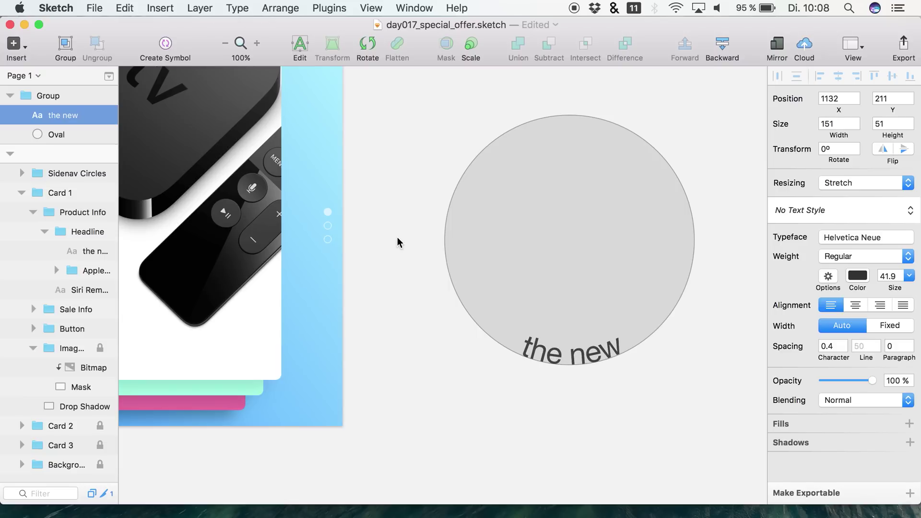
{"action": "key", "text": "super+b"}
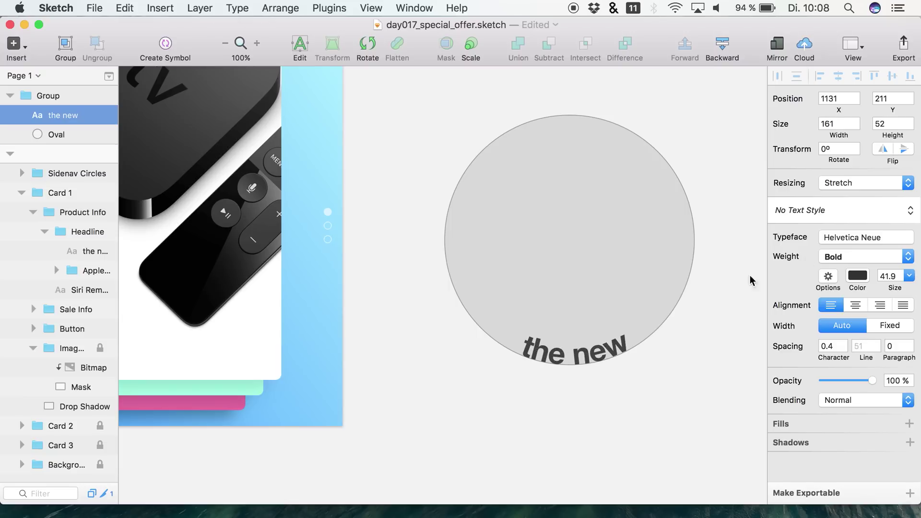
{"action": "left_click", "coordinate": [280, 8]}
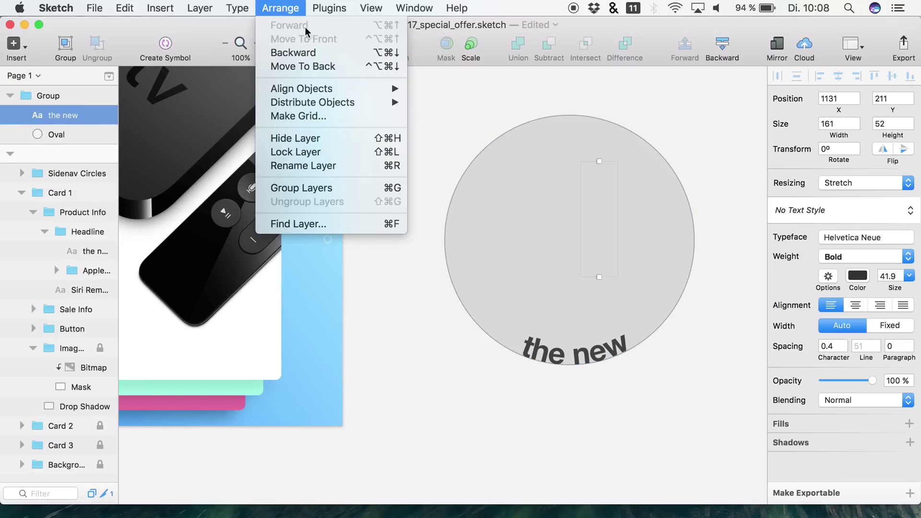